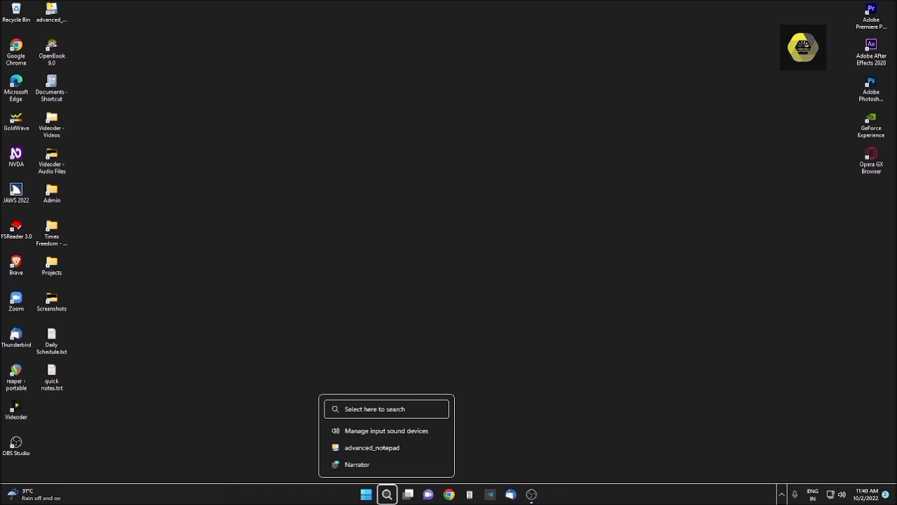
Launch Narrator by searching 'narr' from the Start menu
key(super)
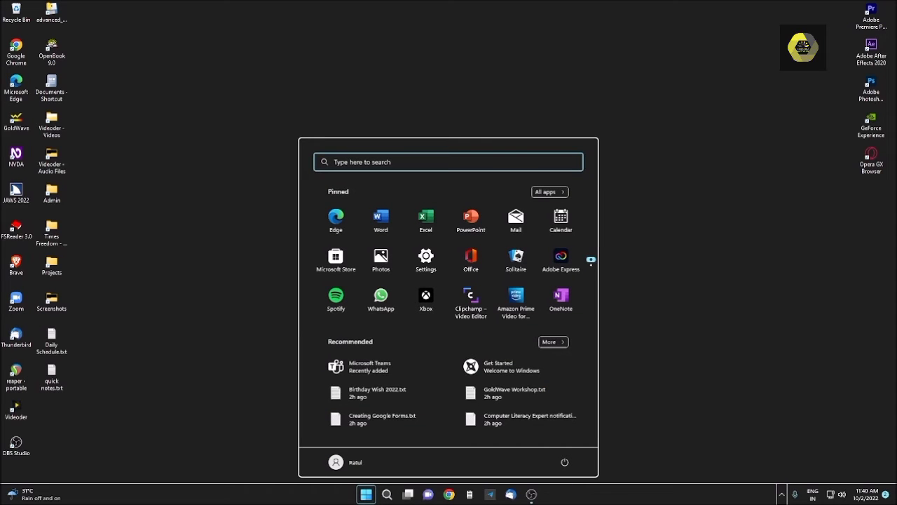
text(narr)
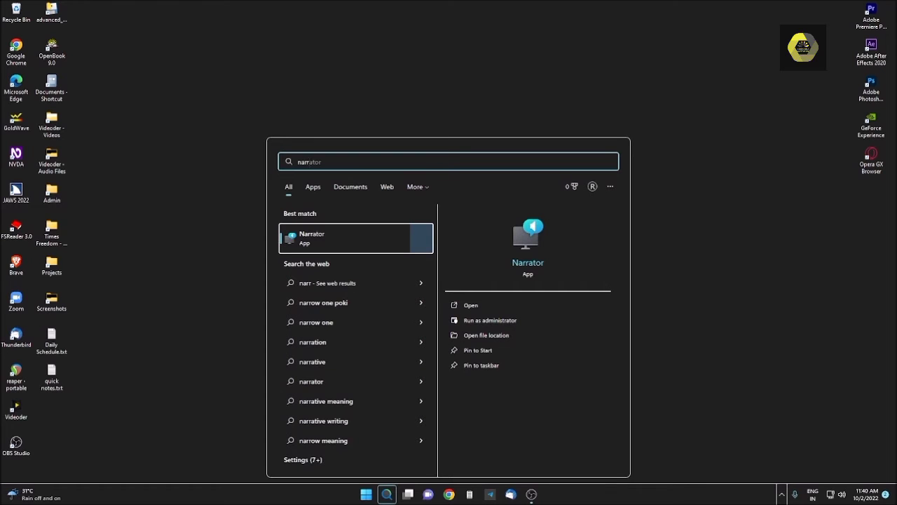
key(Return)
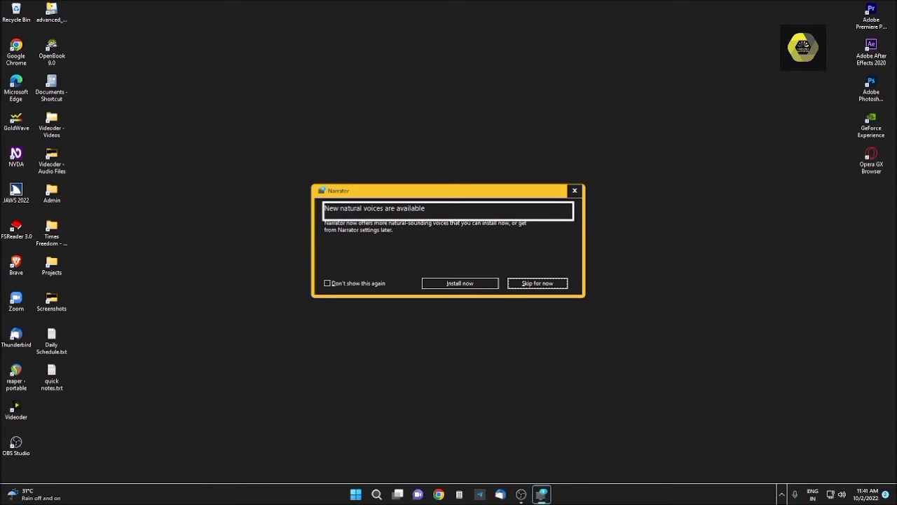
key(Down)
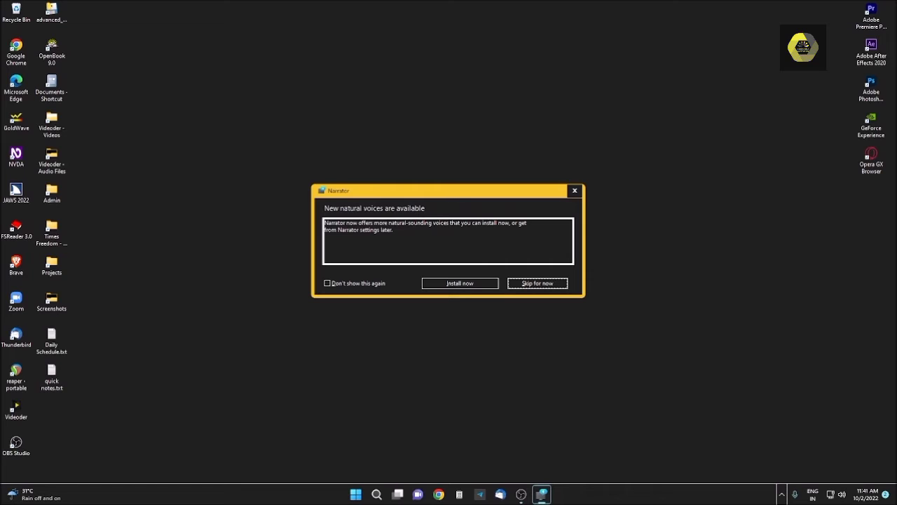
key(Down)
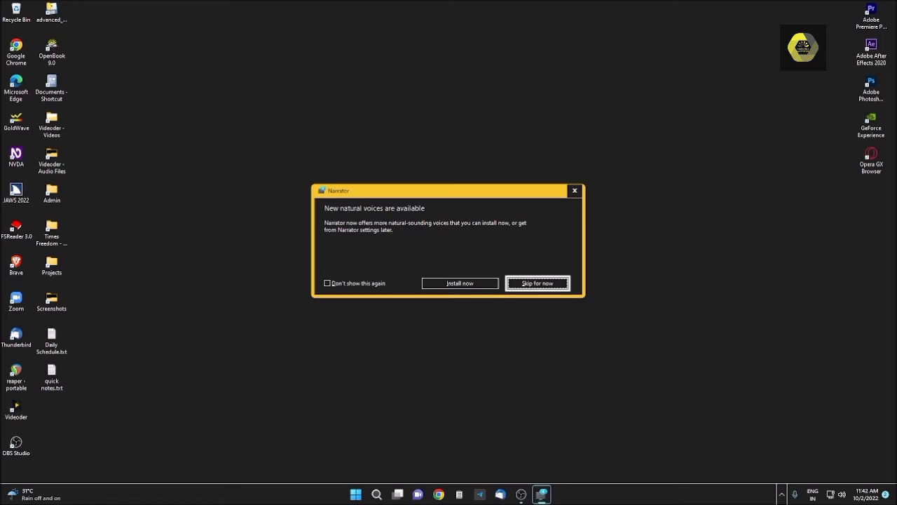
key(Tab)
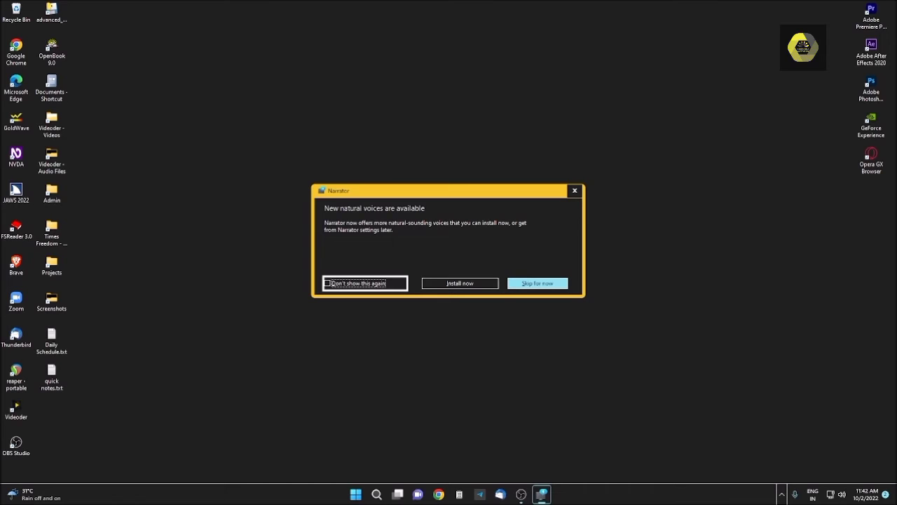
key(Tab)
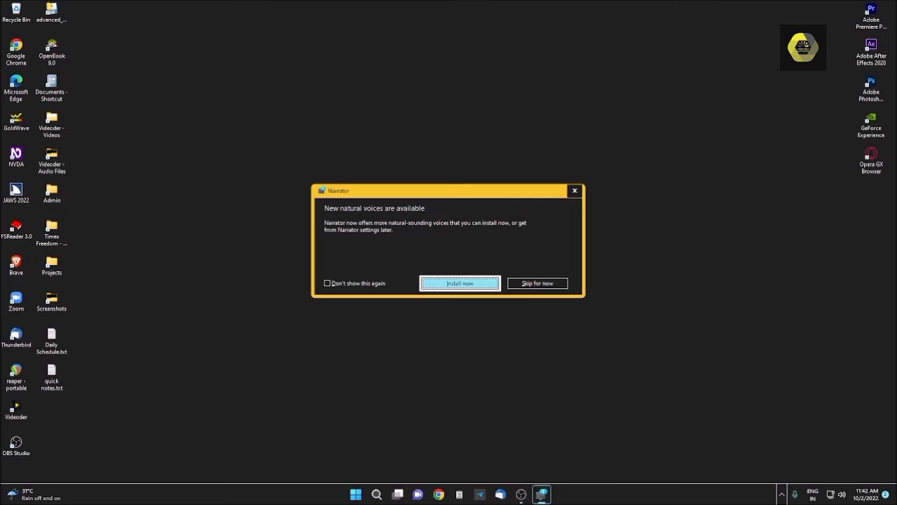
Accept installing new natural voices, which opens Settings at Accessibility › Narrator
key(Return)
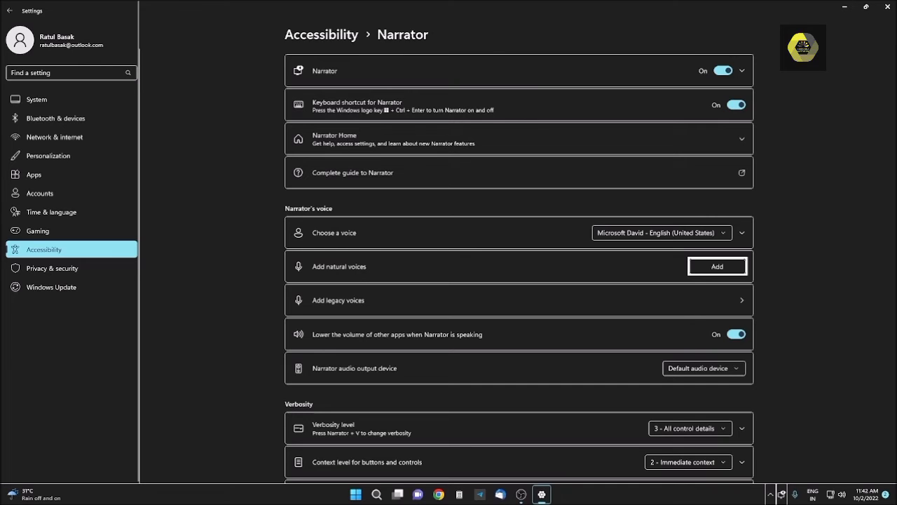
Open the natural voice list, browse Aria, Guy and Jenny, and preview Microsoft Aria
key(Return)
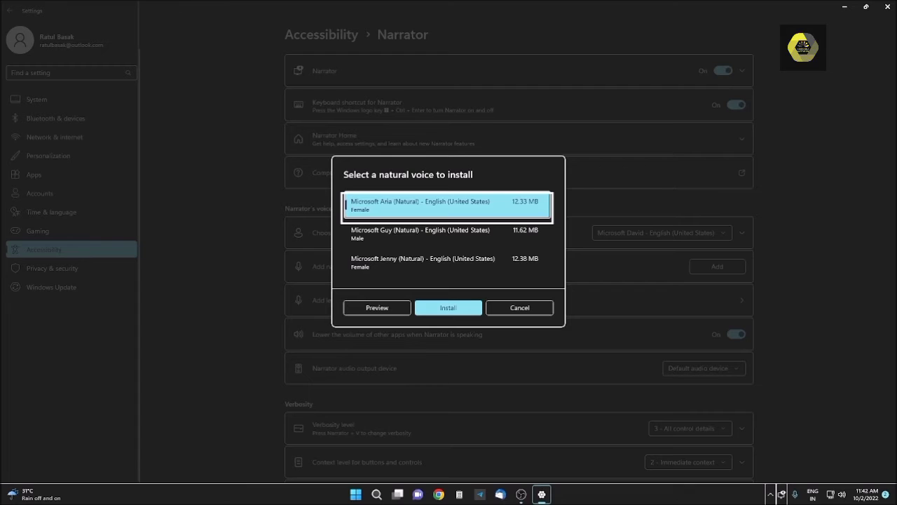
key(Down)
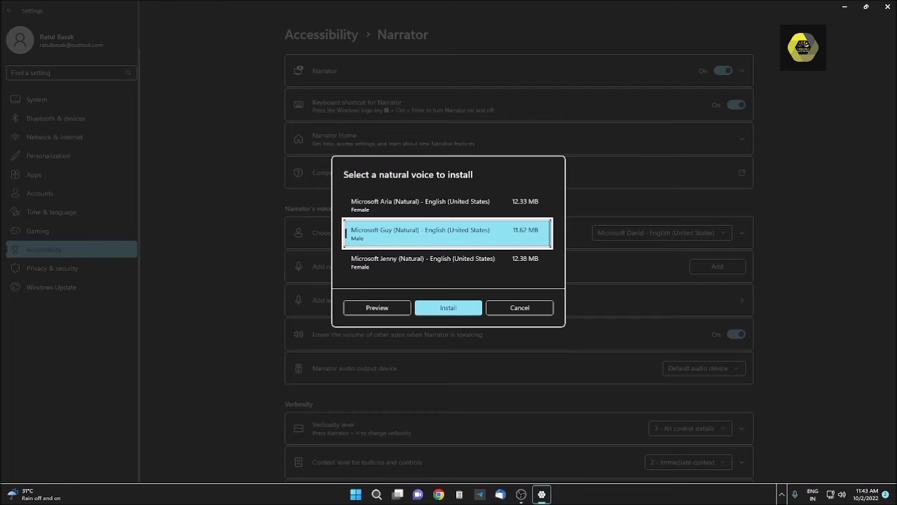
key(Down)
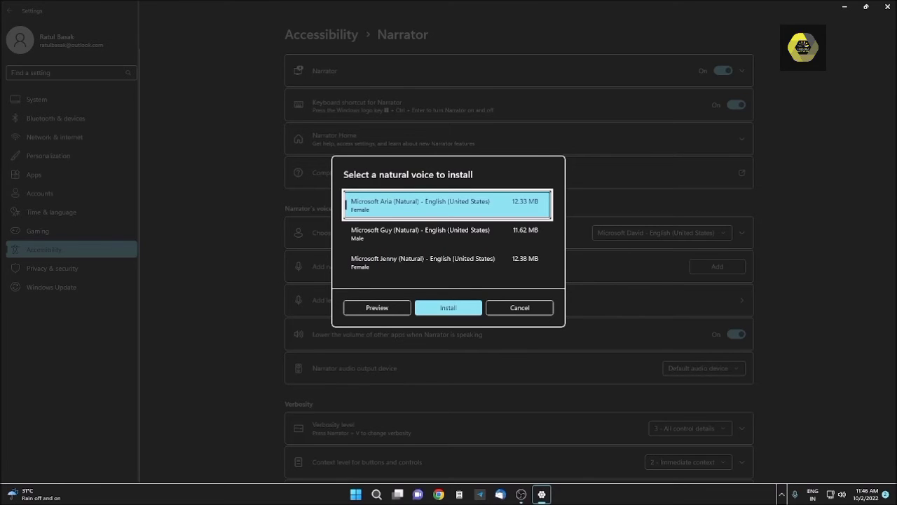
key(Tab)
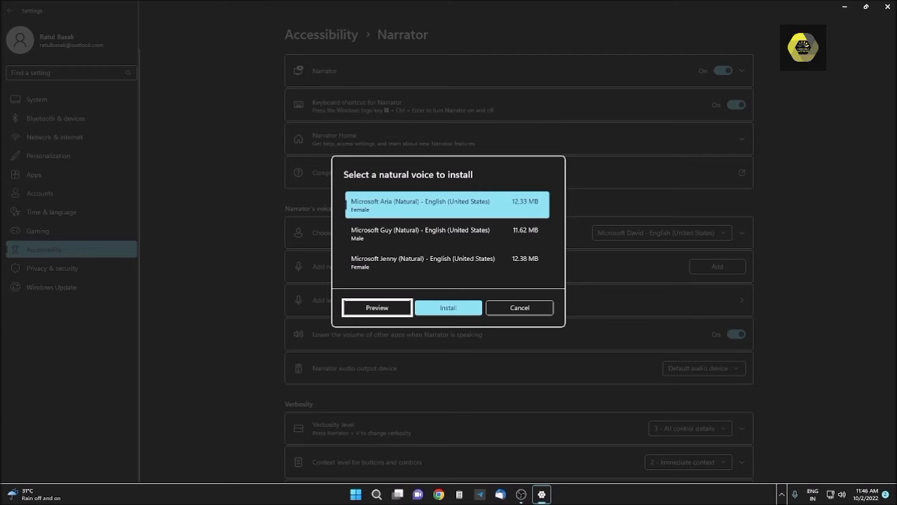
key(Return)
Install the Microsoft Aria (Natural) - English (United States) voice
key(Tab)
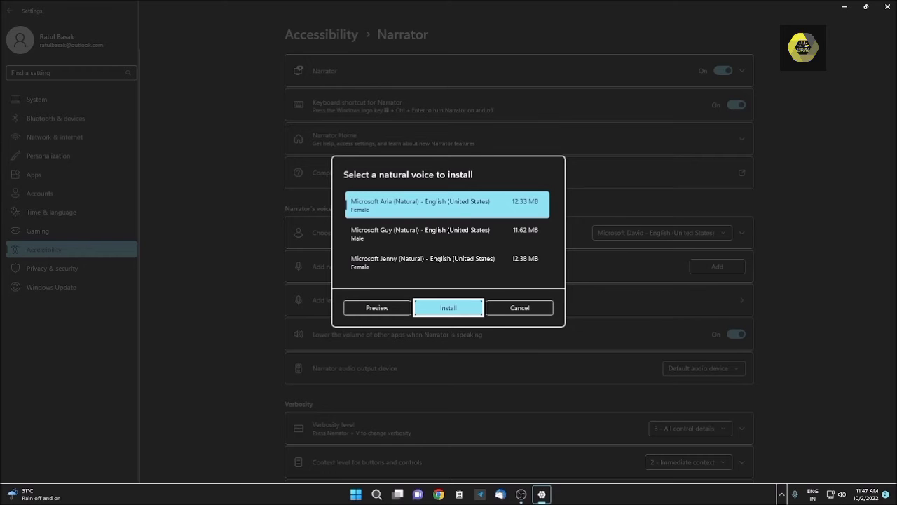
key(space)
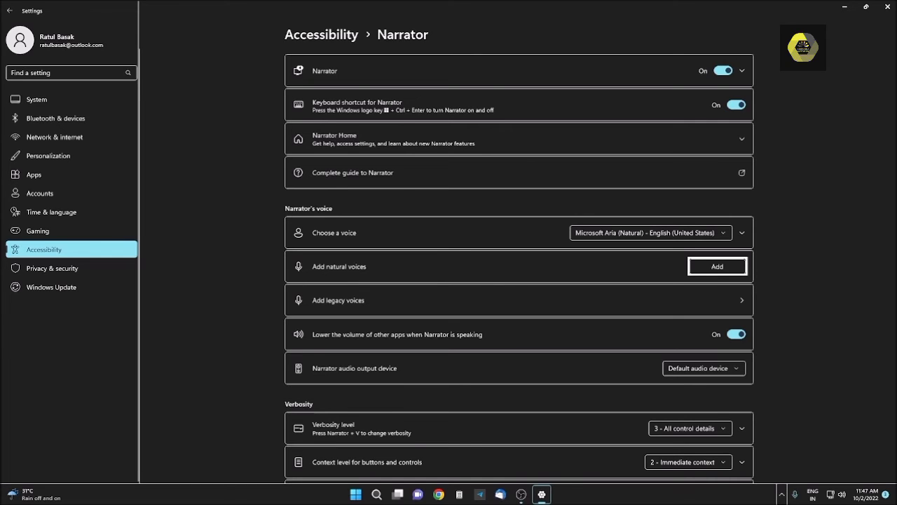
Close and reopen Settings with Win+I, then go to the Accessibility page
key(alt+F4)
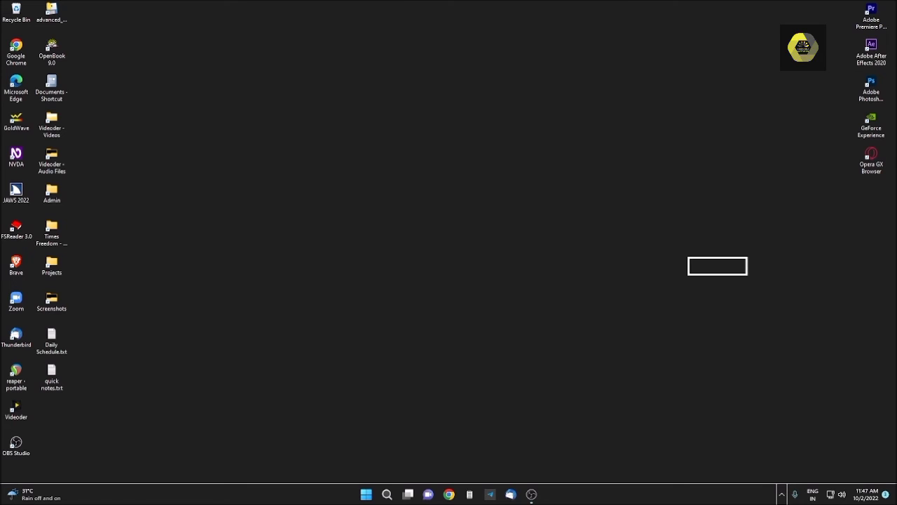
key(super+i)
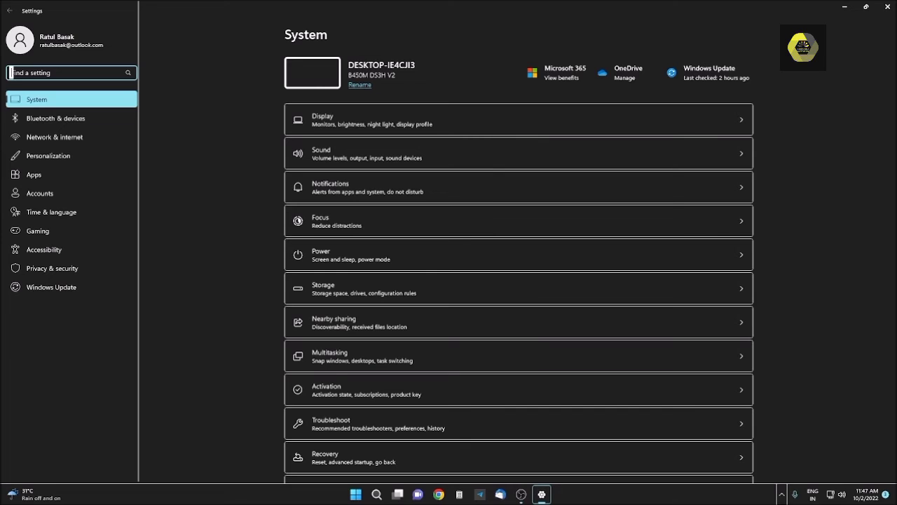
key(Tab)
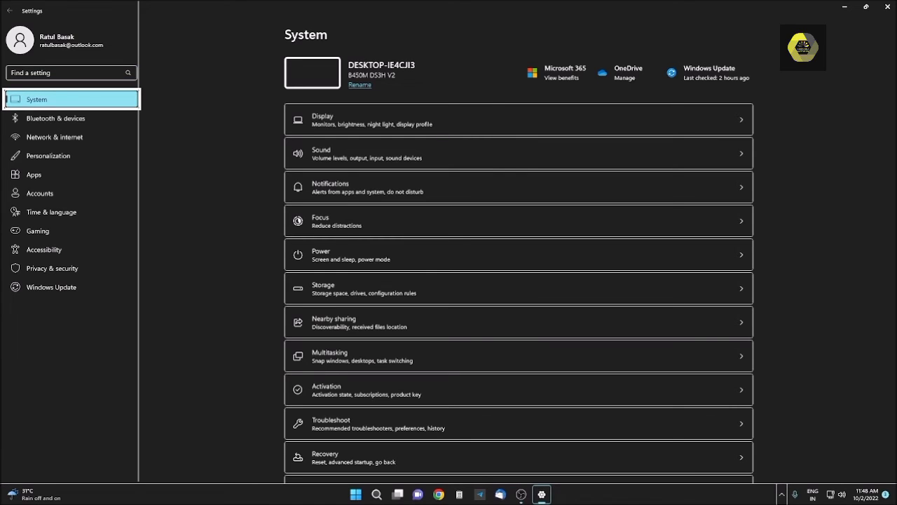
key(Down)
key(Down)
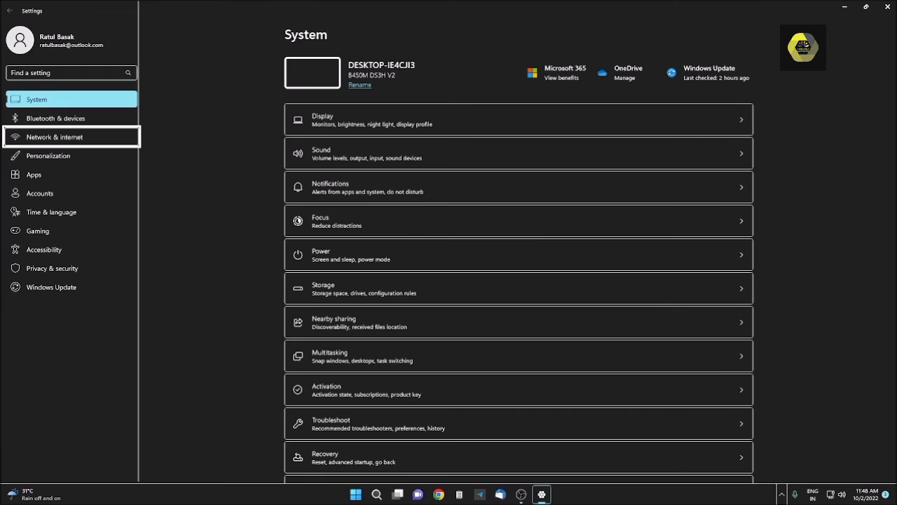
key(Down)
key(Down)
key(Down)
key(Down)
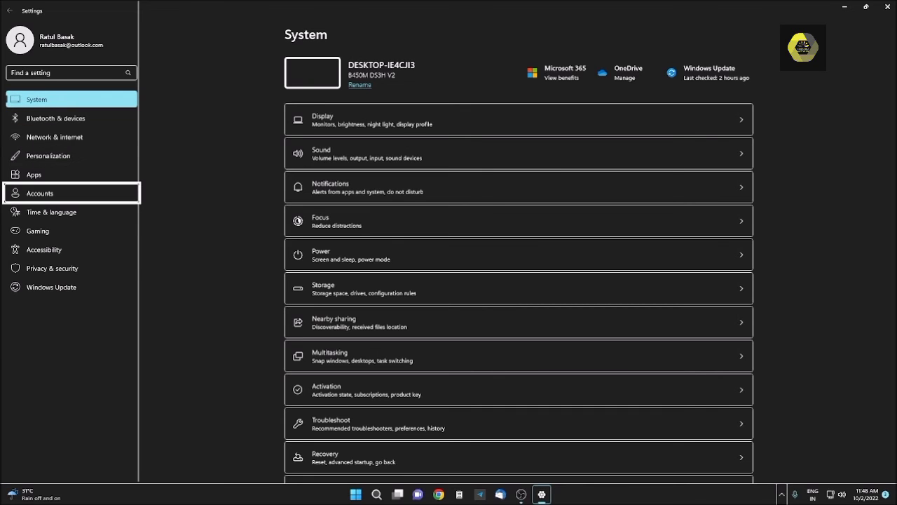
key(Down)
key(Down)
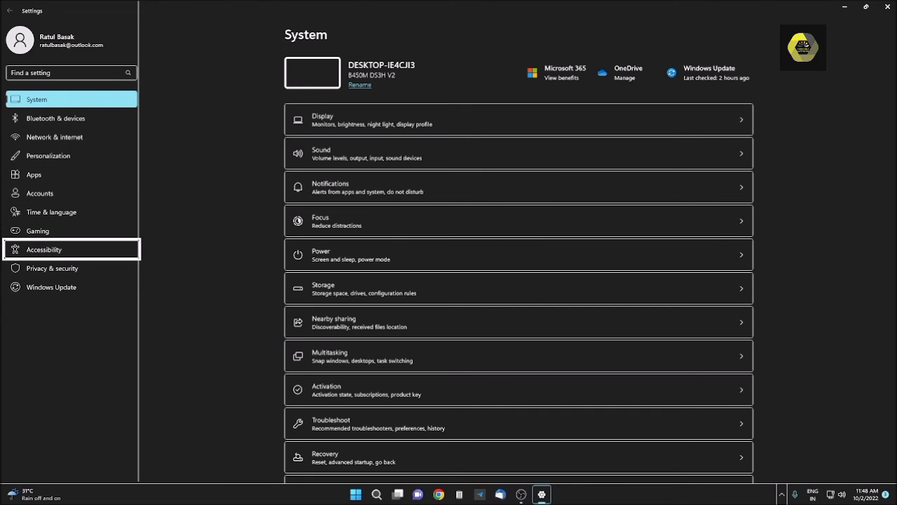
key(Return)
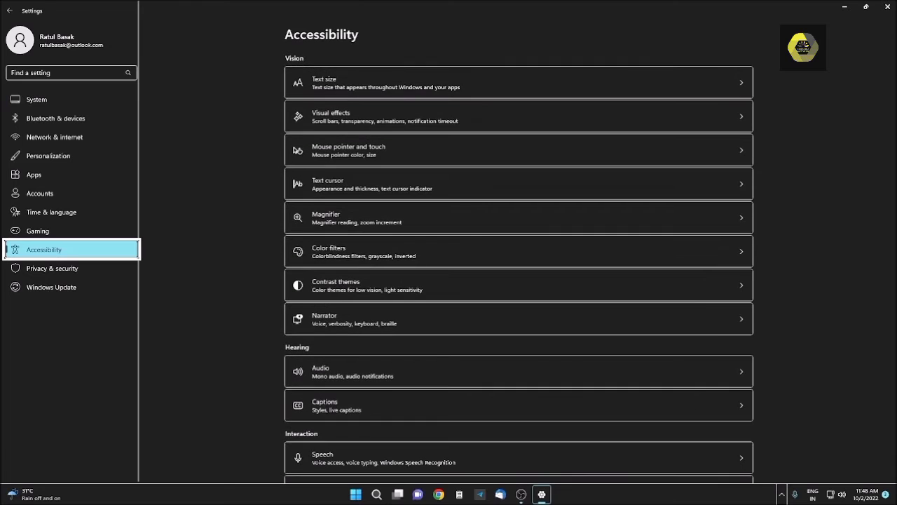
key(Tab)
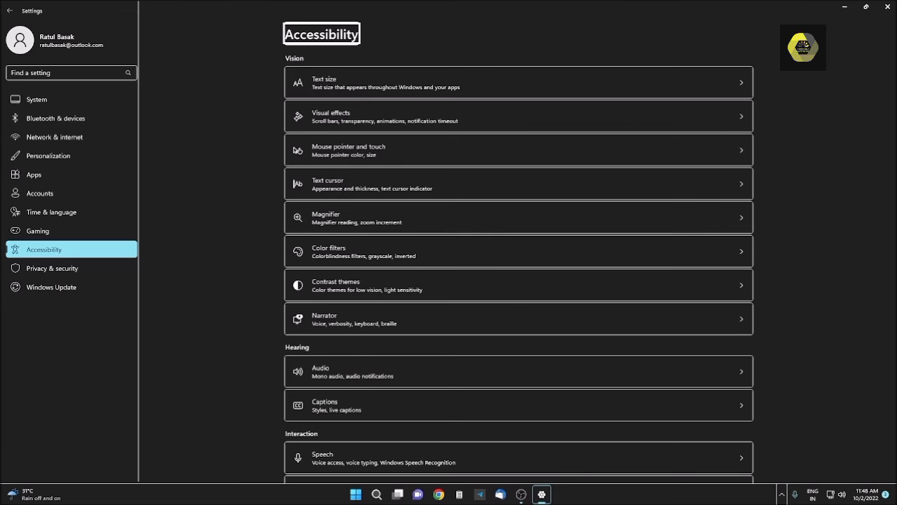
key(Tab)
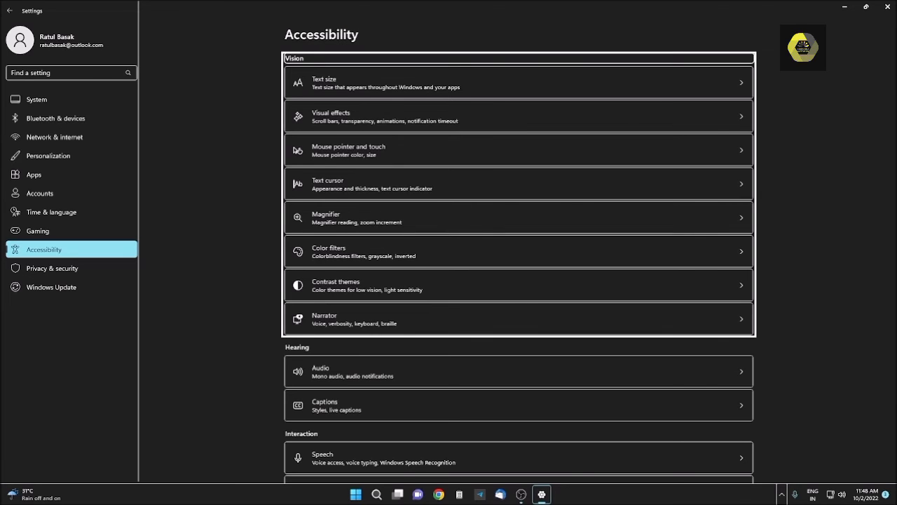
key(Tab)
key(shift+Tab)
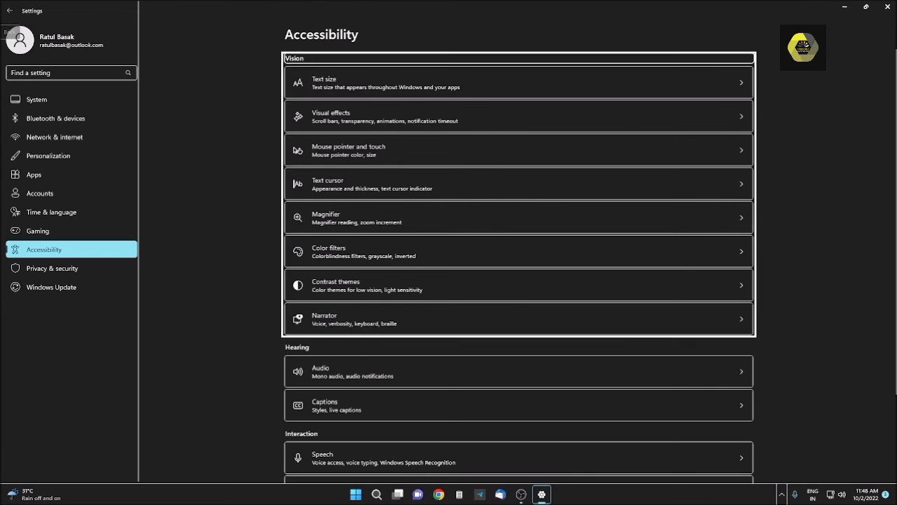
key(shift+Tab)
key(shift+Tab)
key(Down)
key(Down)
key(Tab)
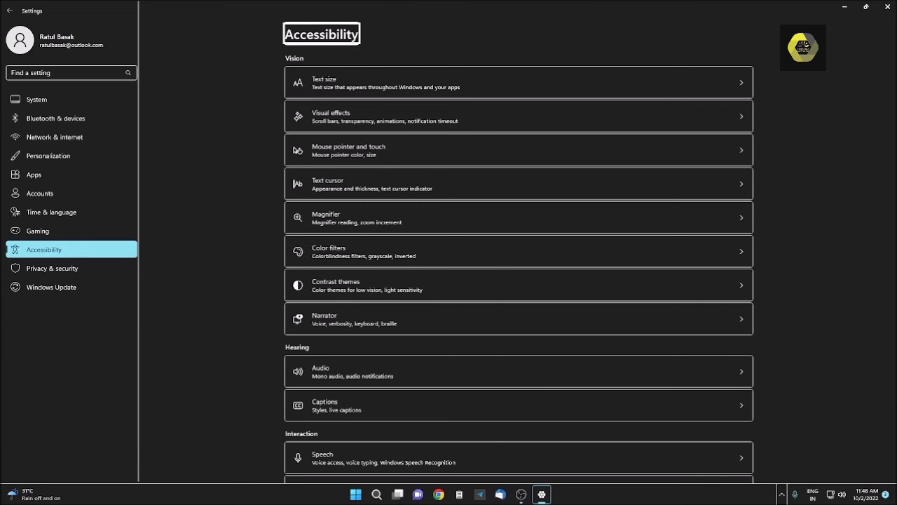
key(Tab)
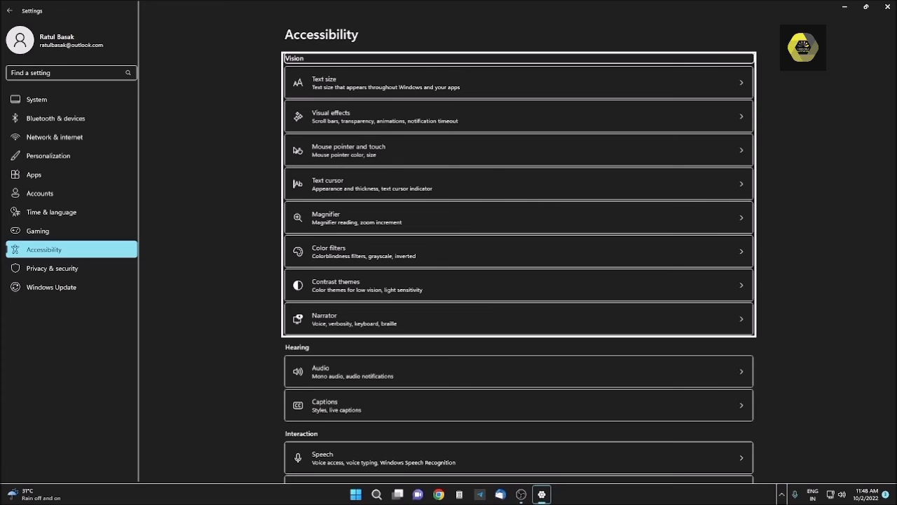
key(Tab)
key(shift+Tab)
key(Down)
key(Down)
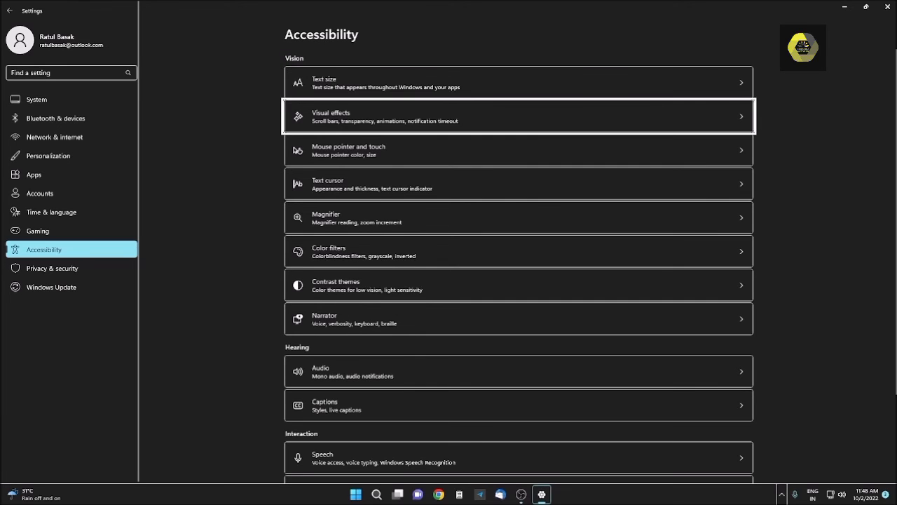
key(Down)
key(Down)
key(Down)
key(Down)
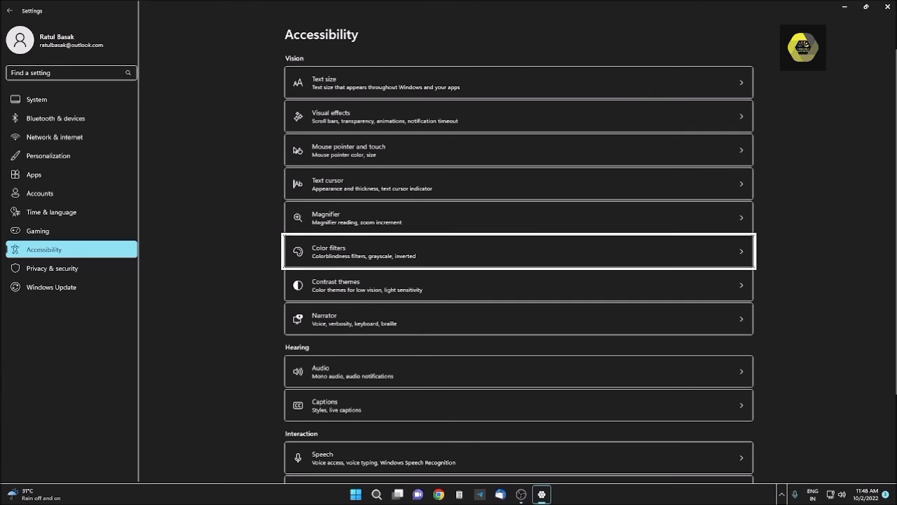
key(Down)
key(Down)
key(Tab)
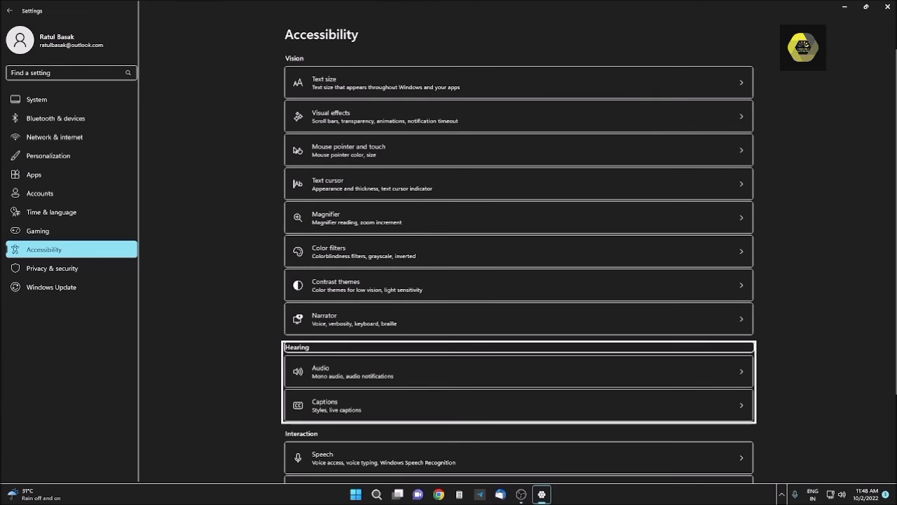
key(shift+Tab)
key(Tab)
key(Tab)
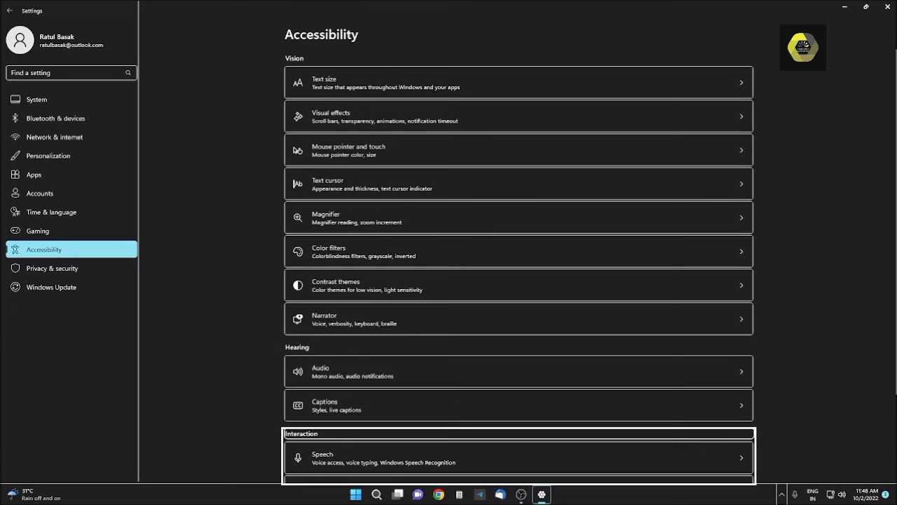
key(Down)
key(Down)
key(Up)
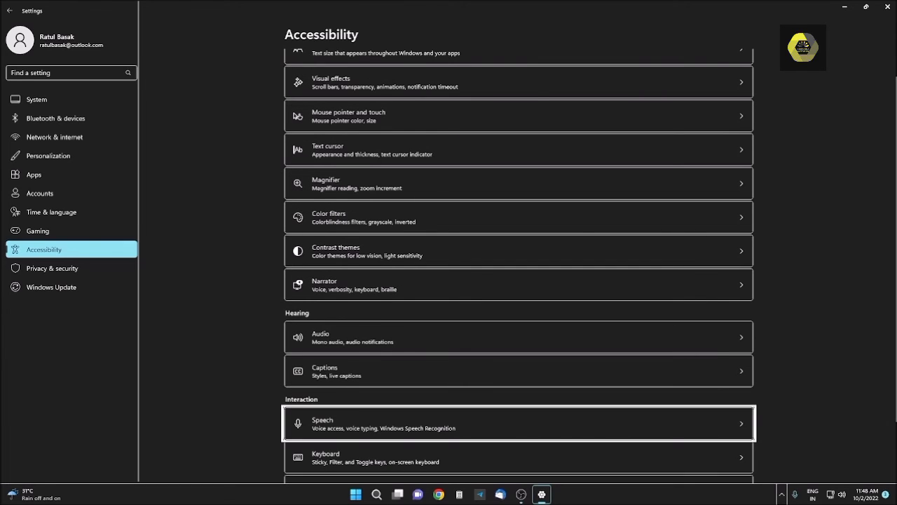
key(shift+Tab)
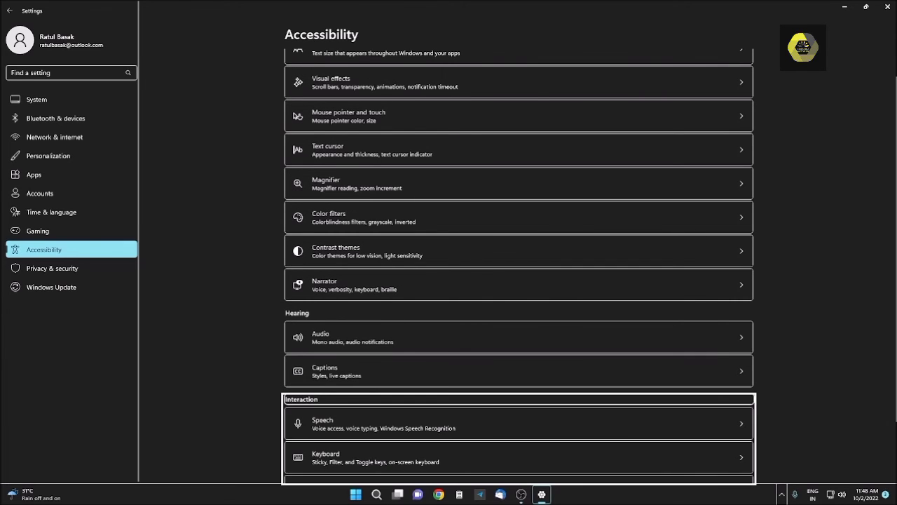
key(Up)
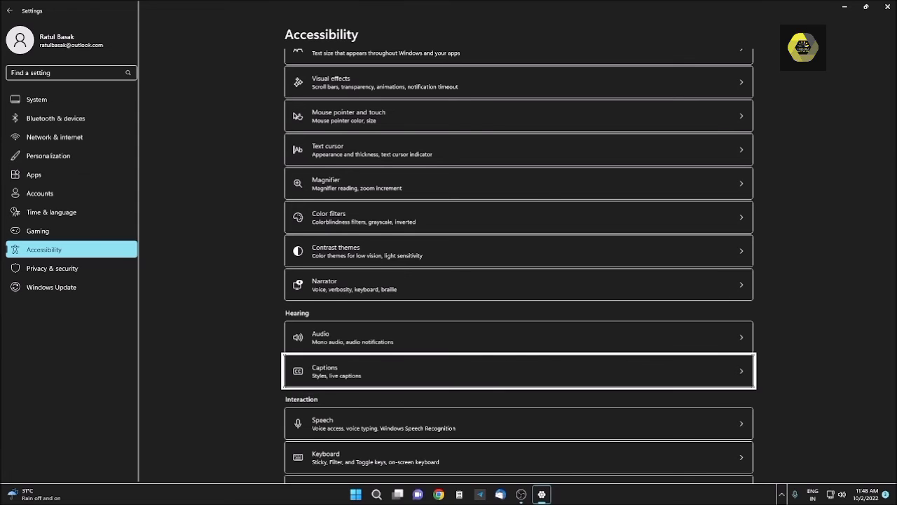
key(Tab)
key(Down)
key(Down)
key(Down)
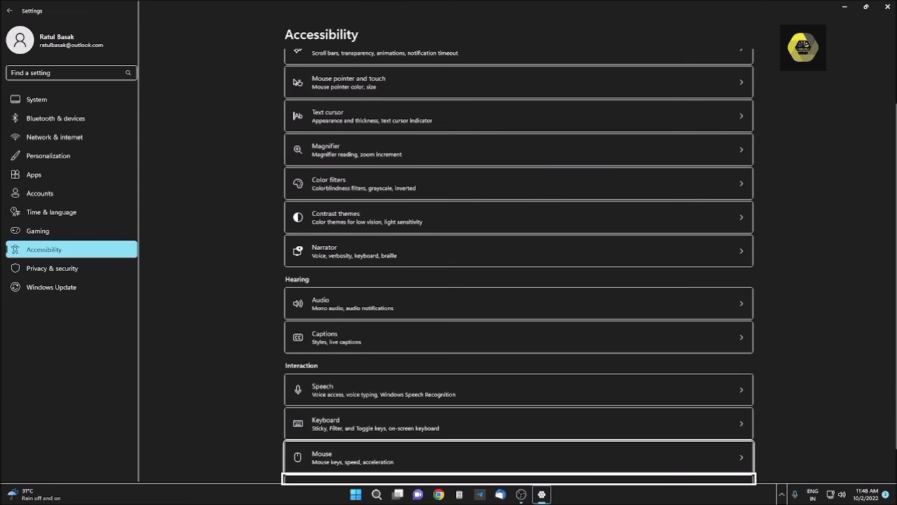
key(Up)
key(Up)
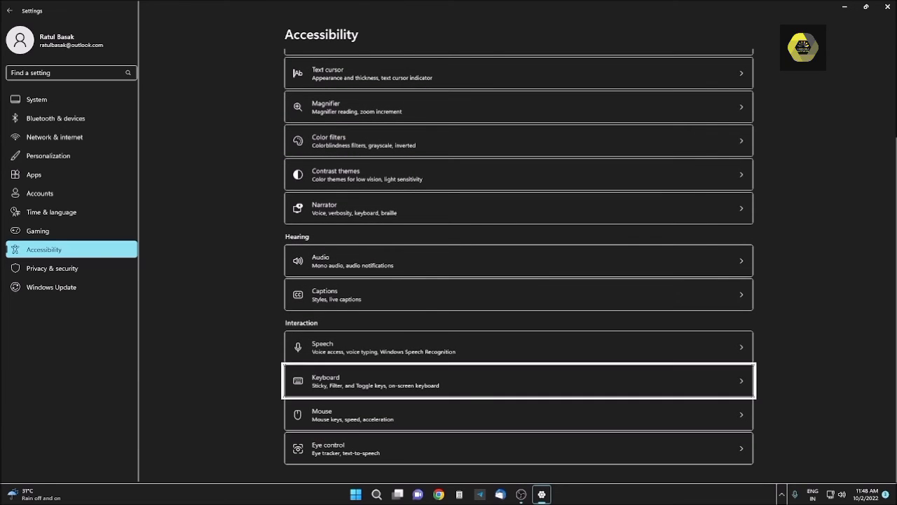
key(Up)
key(Up)
key(Up)
key(shift+Tab)
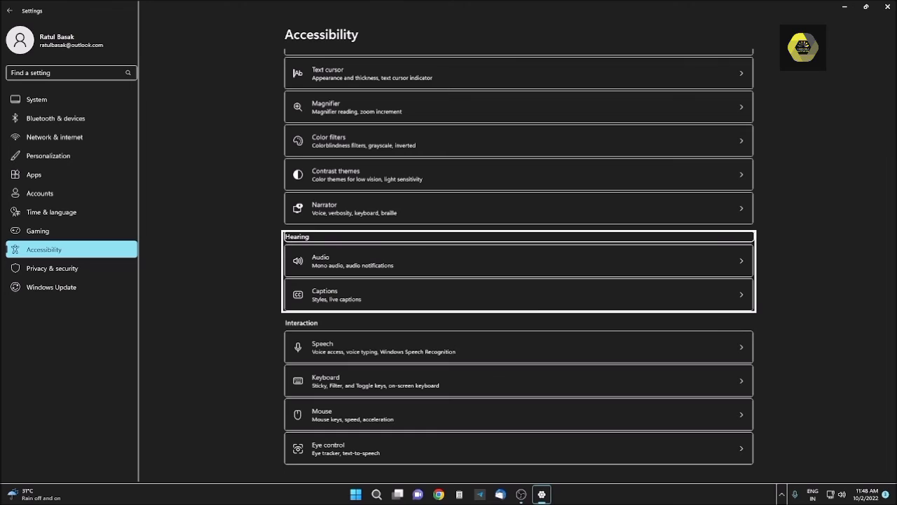
key(shift+Tab)
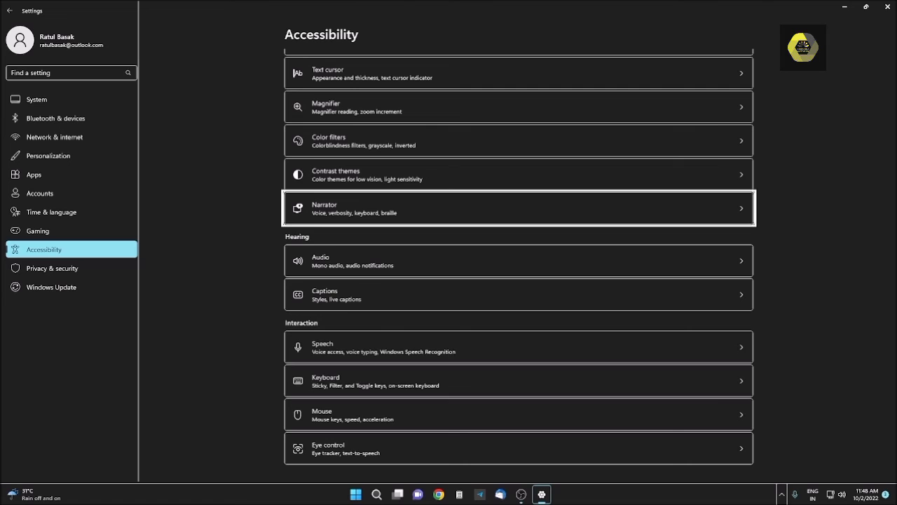
Open the Narrator settings page and move down to the voice setting
key(Return)
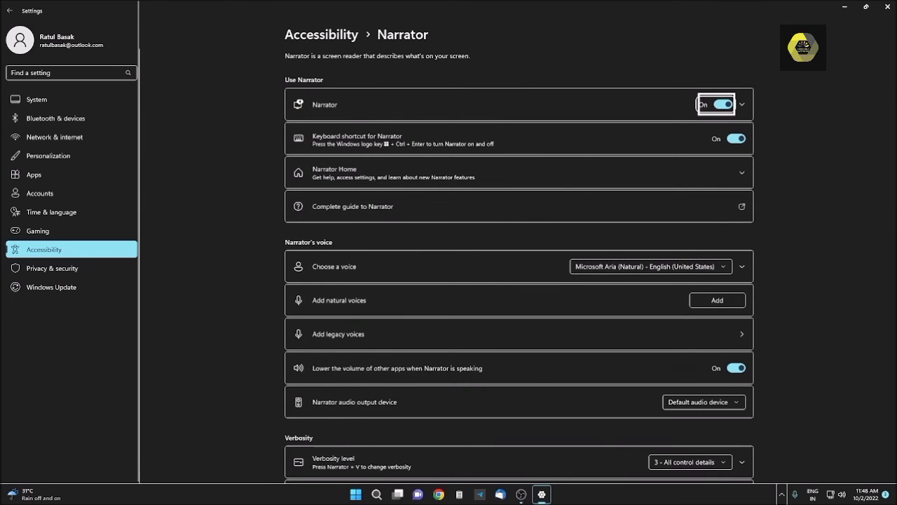
key(Tab)
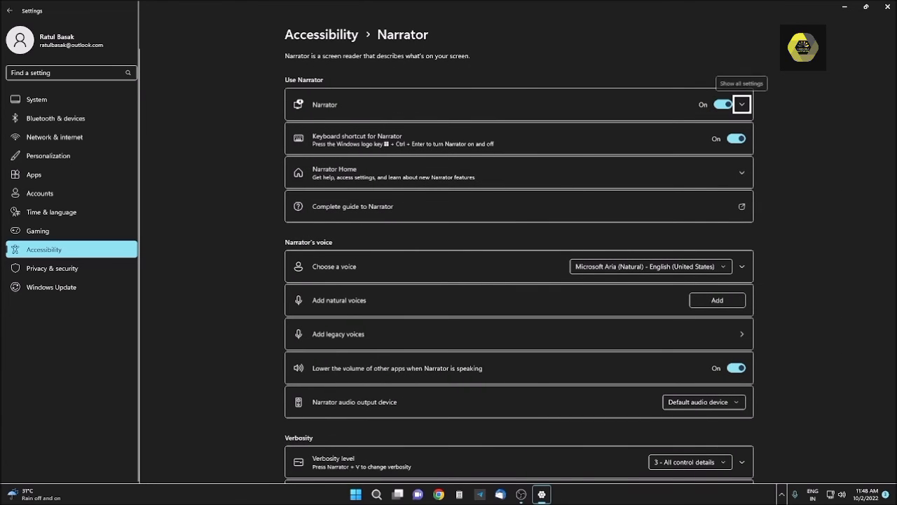
key(Tab)
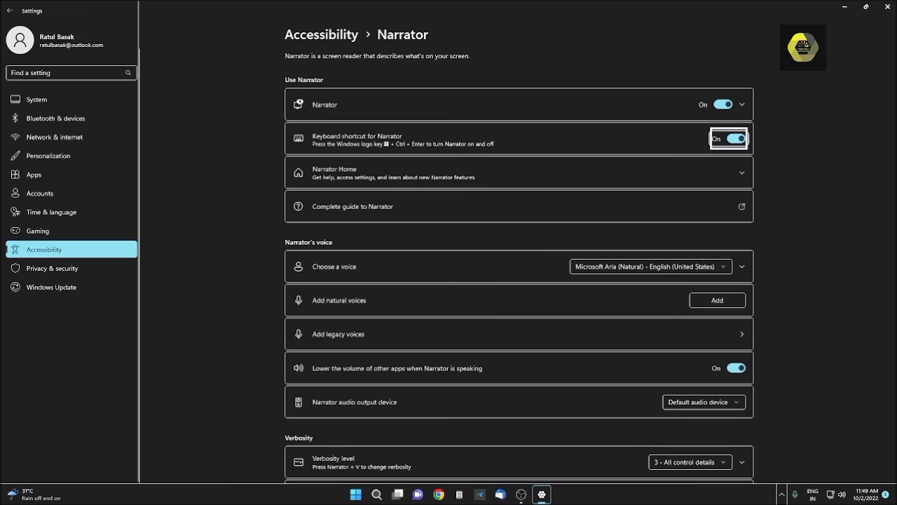
key(Tab)
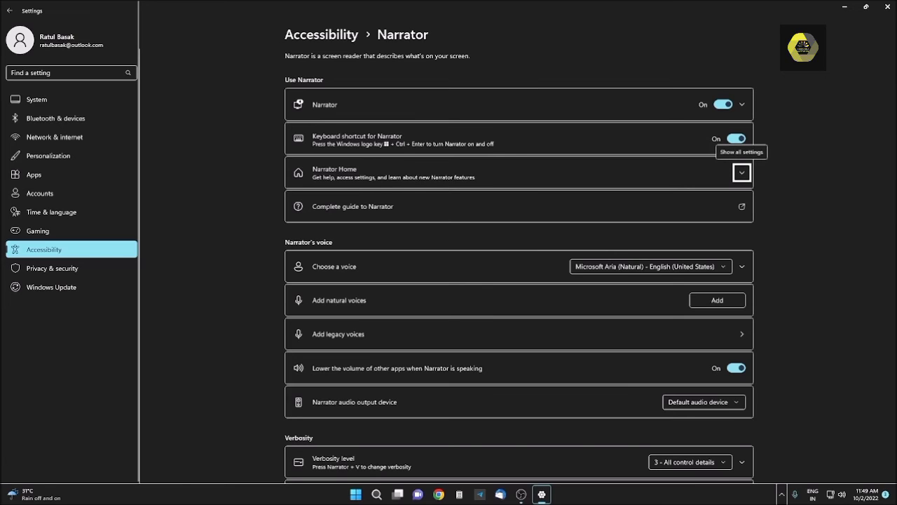
key(Tab)
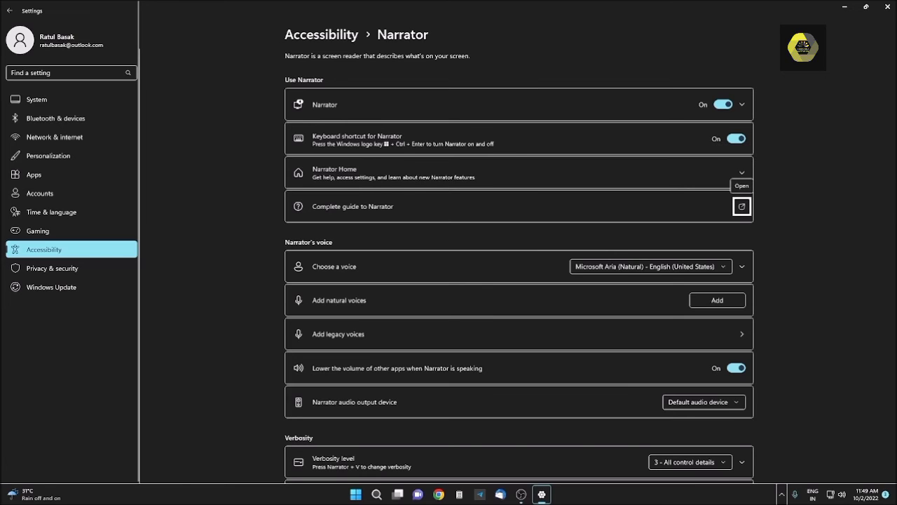
key(Tab)
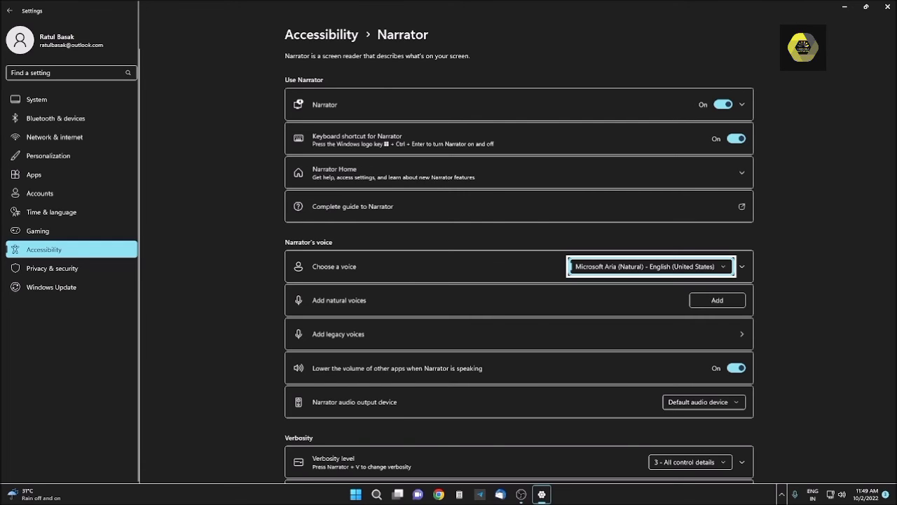
Check the installed voices list, keeping Microsoft Aria (Natural) as Narrator's voice
key(Tab)
key(shift+Tab)
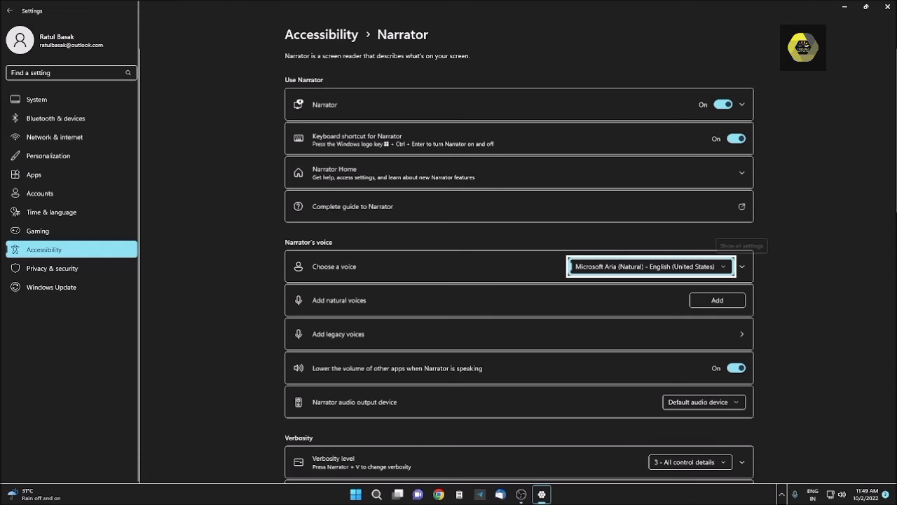
key(Return)
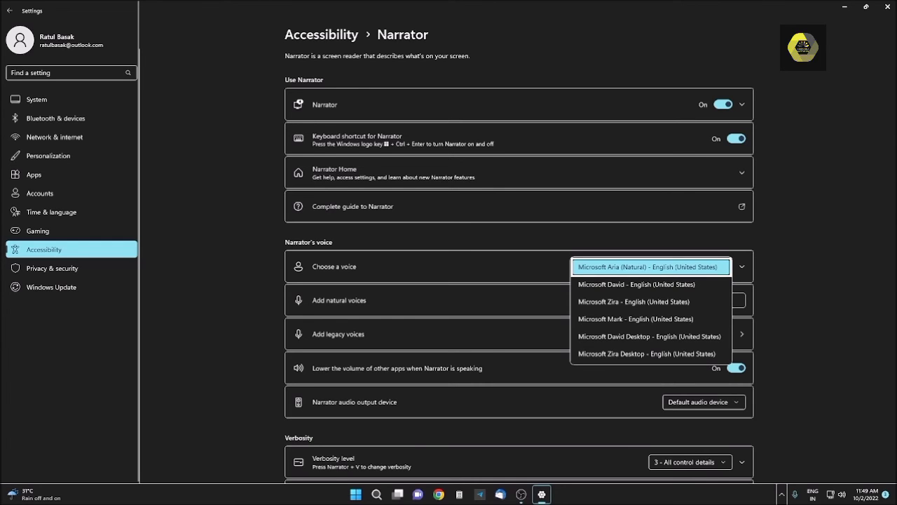
key(Escape)
key(Tab)
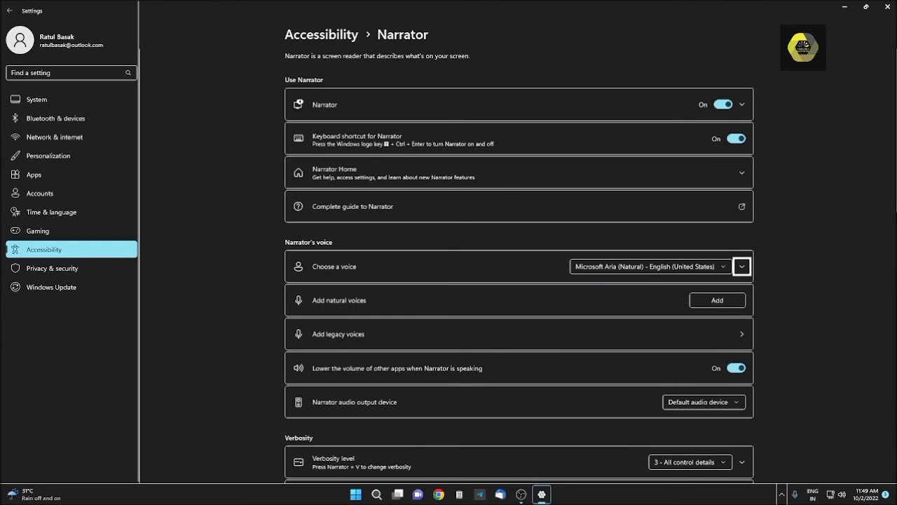
key(Tab)
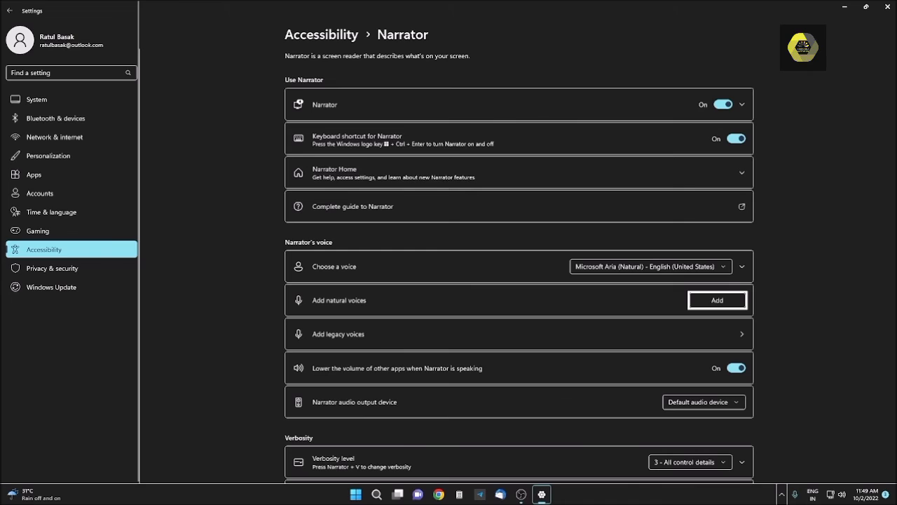
Open the natural voice installer and select Microsoft Guy (Natural) after comparing it with Jenny
key(Return)
key(Down)
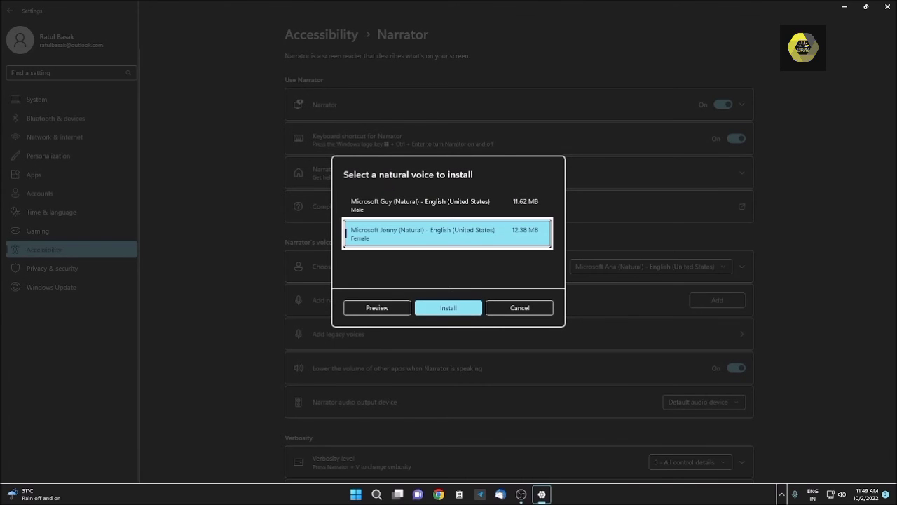
key(Up)
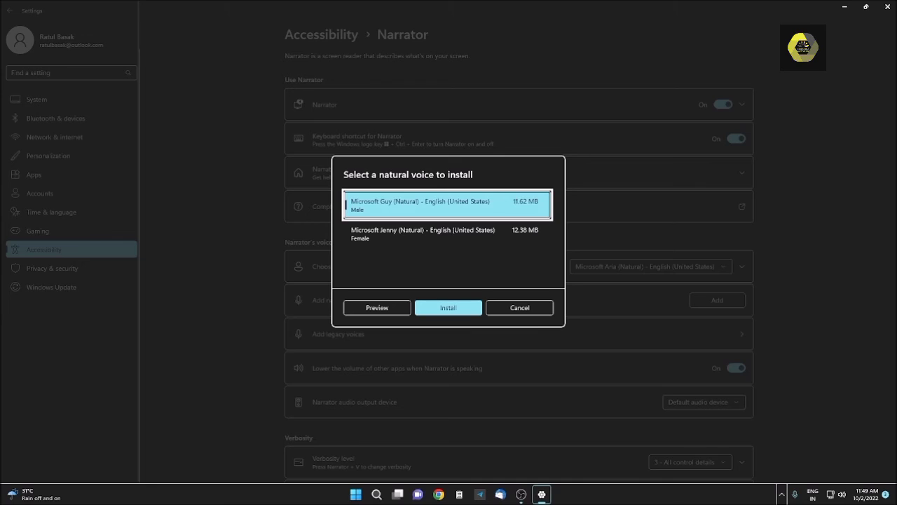
key(Tab)
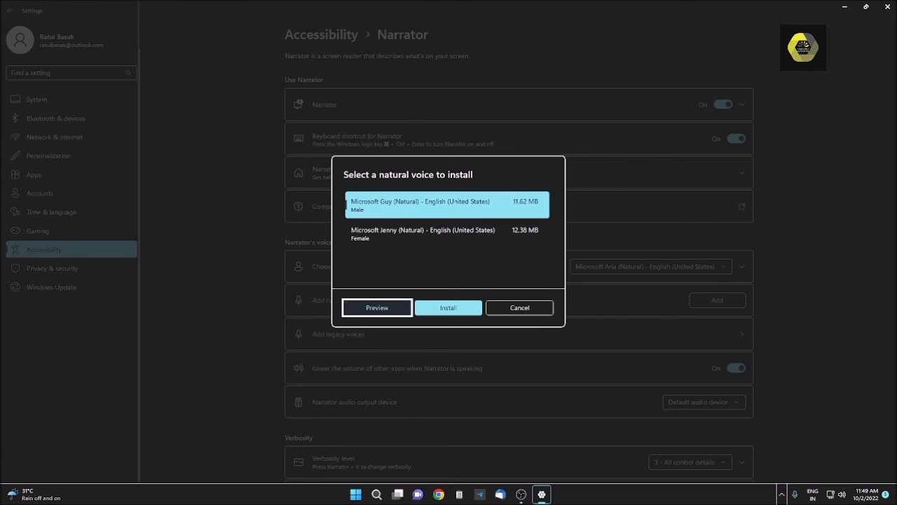
click(447, 234)
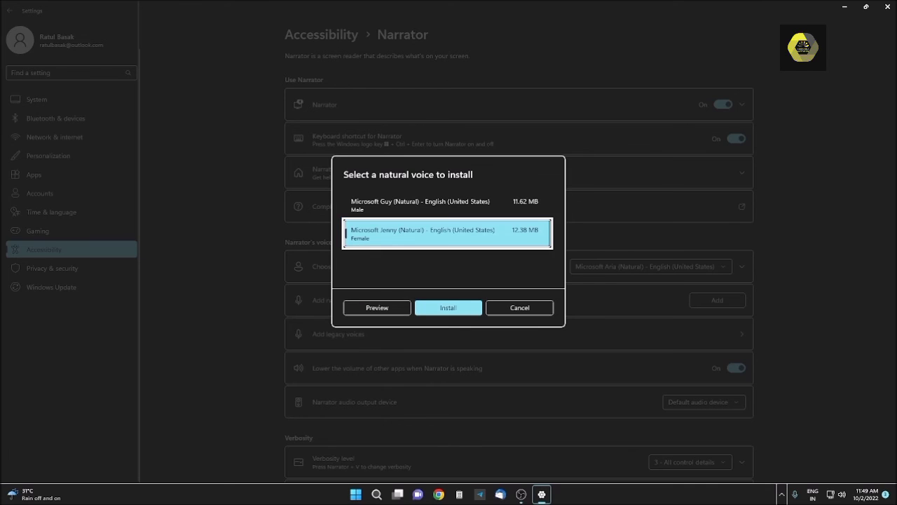
click(447, 204)
key(Tab)
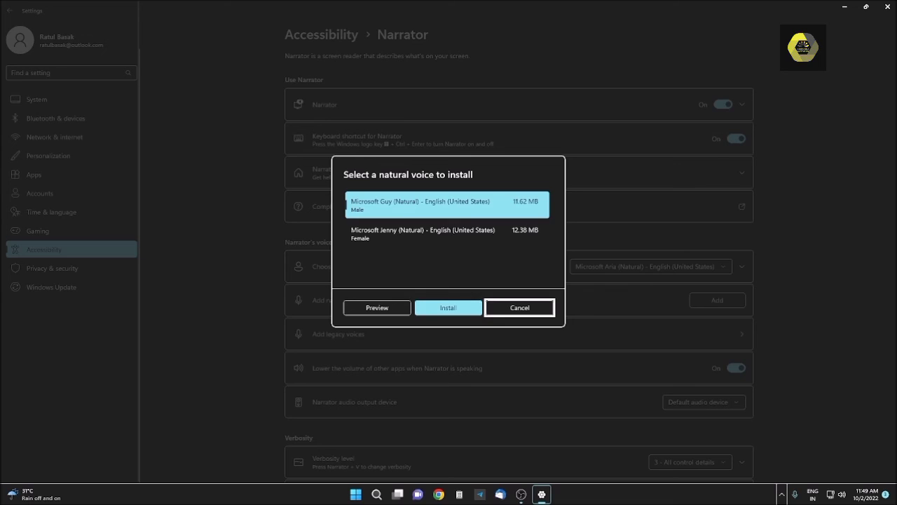
Install Microsoft Guy (Natural) - English (United States) as Narrator's voice
key(Return)
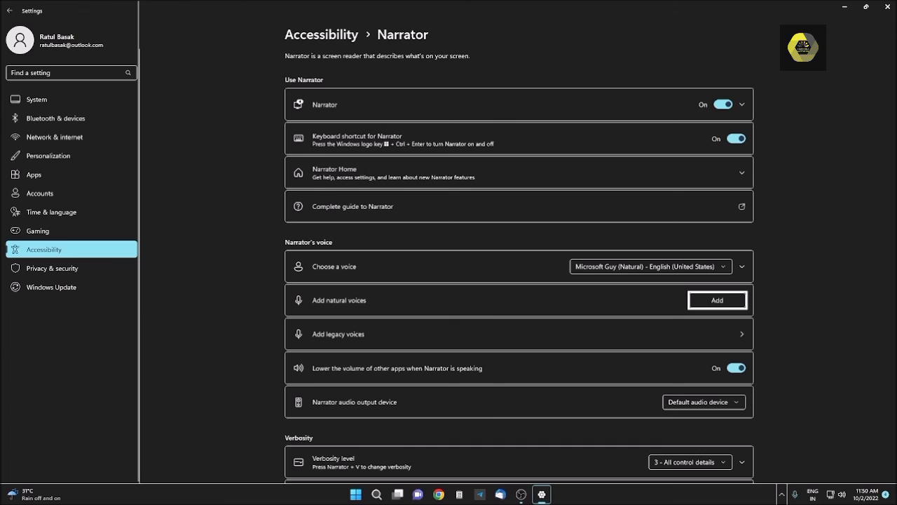
Close Settings and open a new, maximized Notepad window
key(alt+F4)
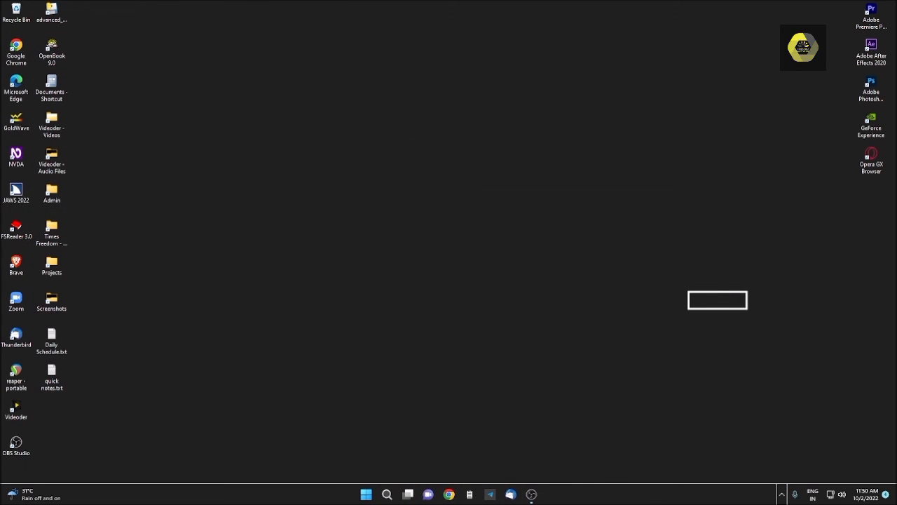
key(ctrl+alt+n)
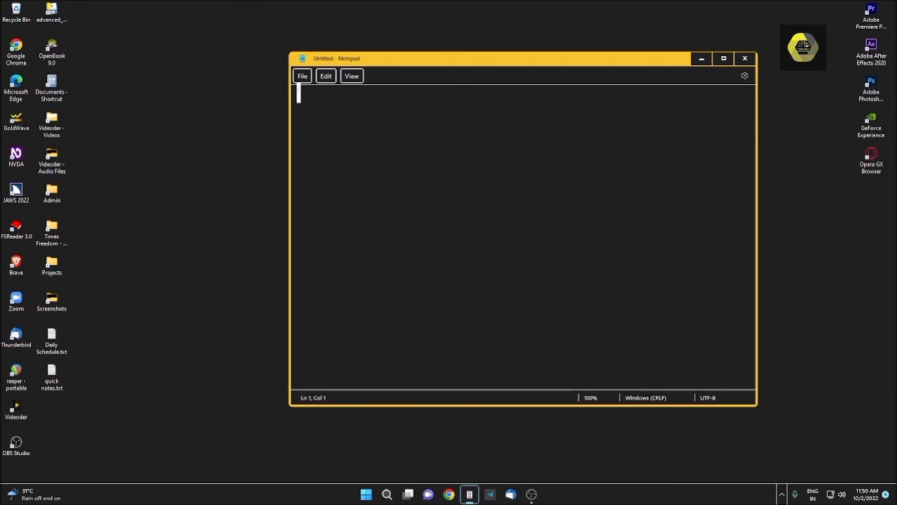
key(super+Up)
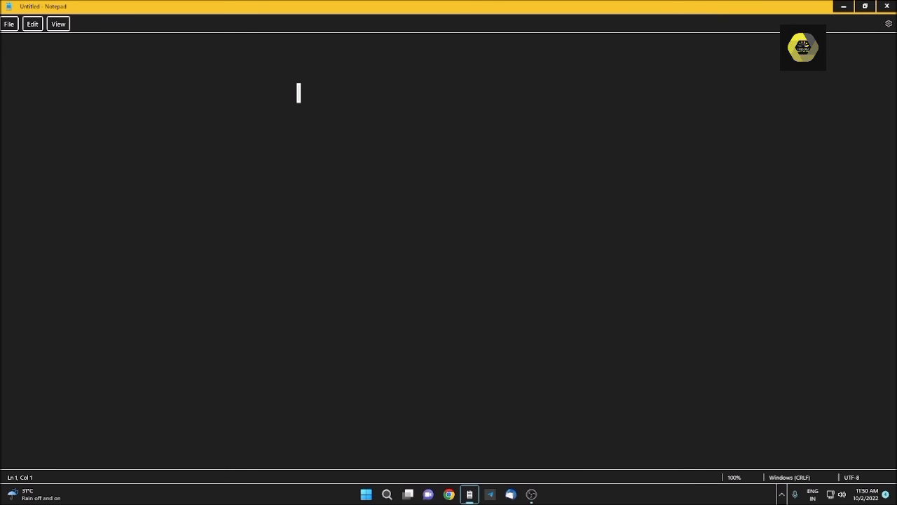
Type 'Subscribe This channel' and have Narrator read it word by word
text(Subscribe )
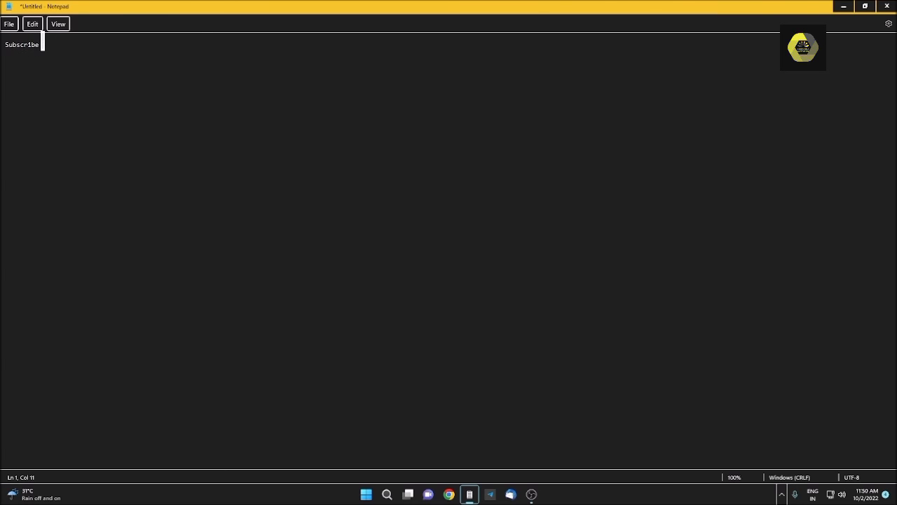
text(This channel)
click(5, 44)
key(ctrl+shift+Right)
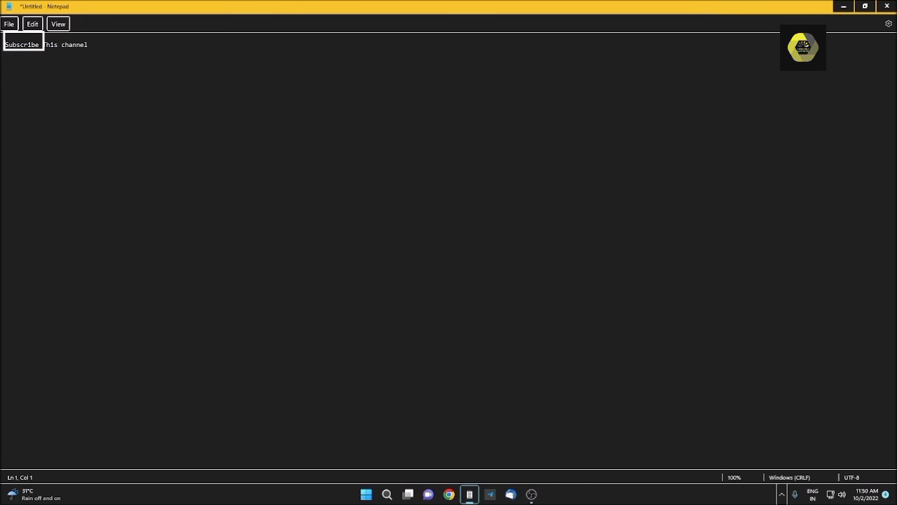
key(ctrl+Right)
key(ctrl+Right)
key(ctrl+Right)
Close the Notepad test note, bringing up the save-changes prompt for Untitled
key(alt+F4)
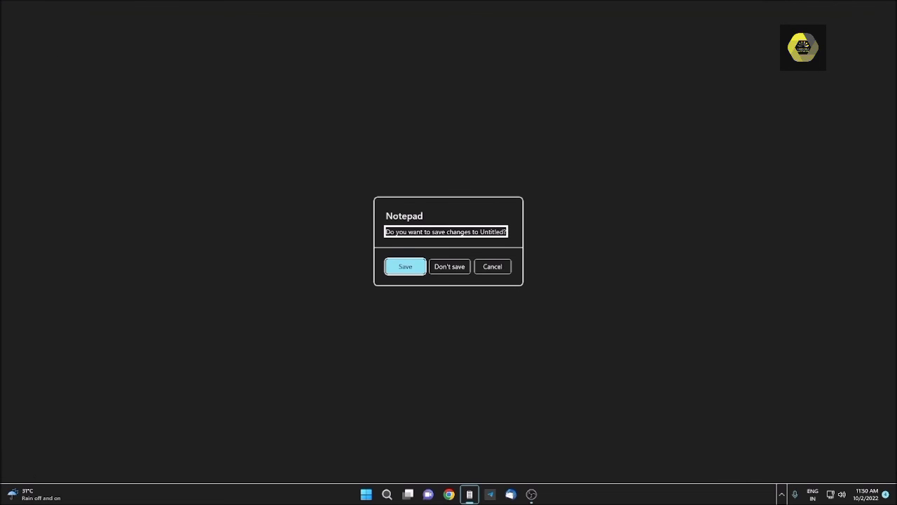